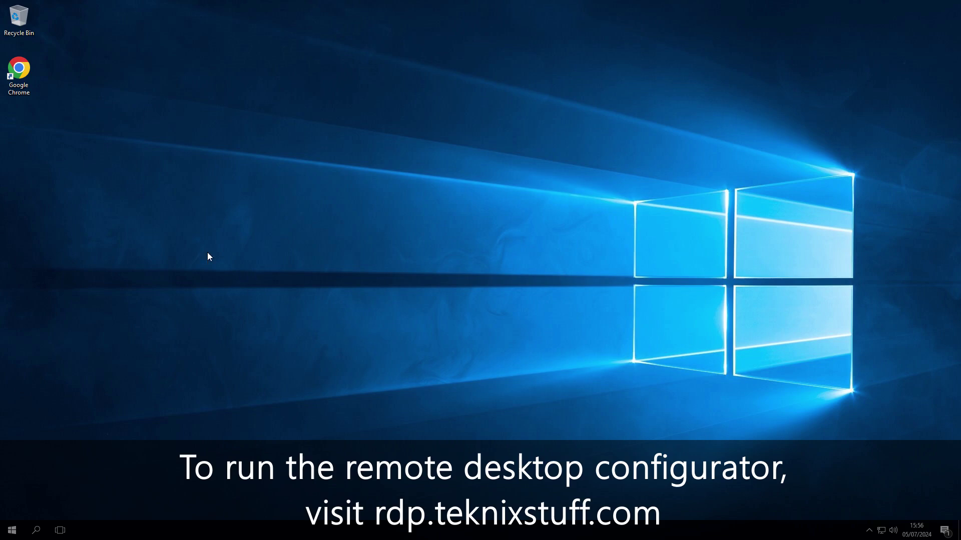
Step: Open Google Chrome and go to rdp.teknixstuff.com
left_click(18, 73)
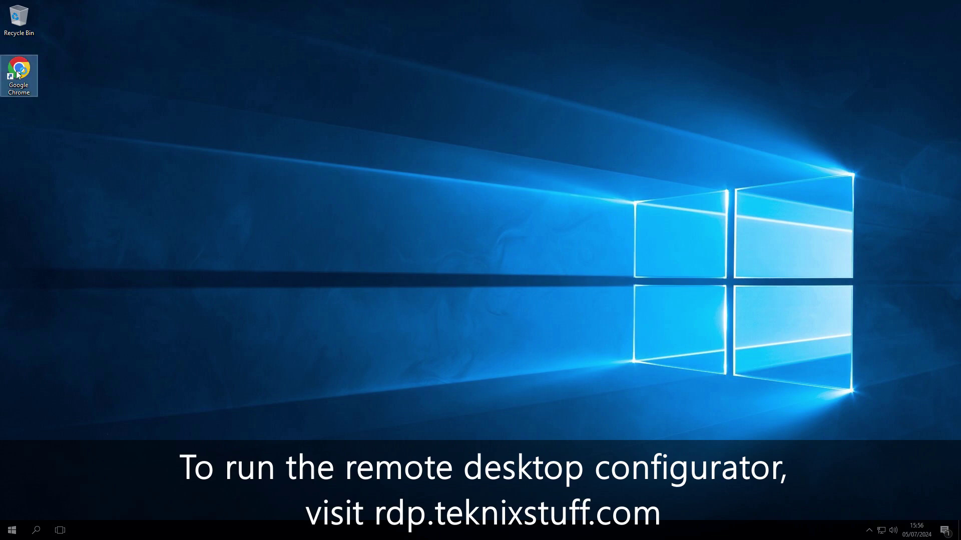
double_click(18, 73)
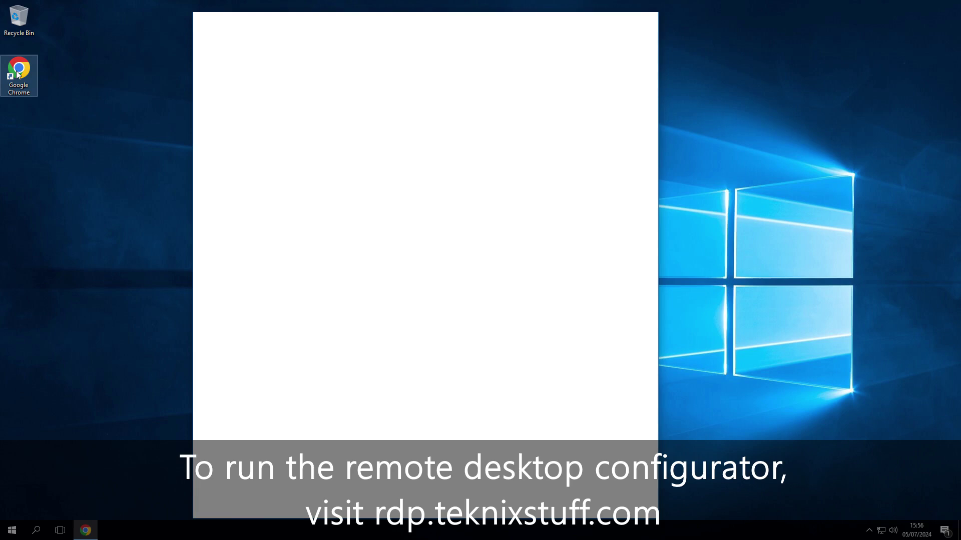
type("rdp.teknixstuff")
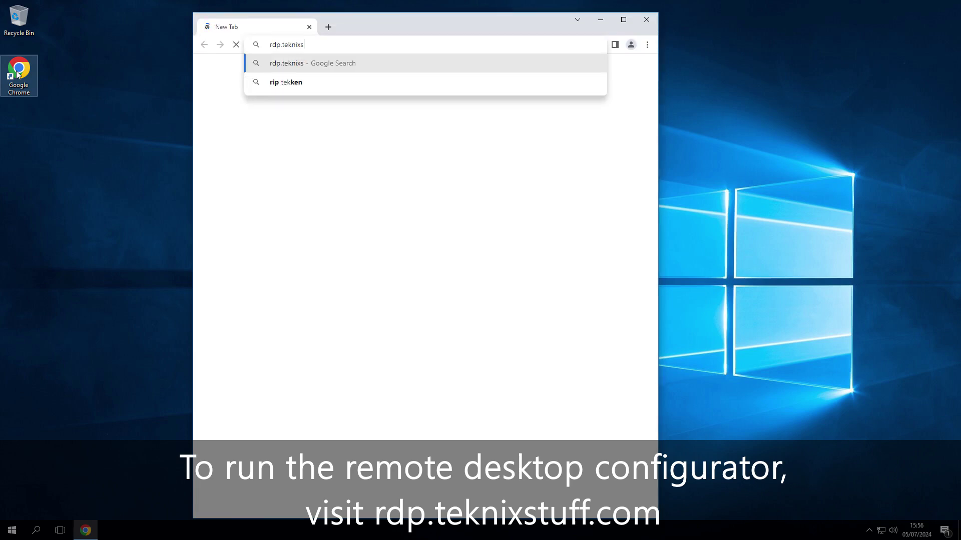
type(".com")
key("Return")
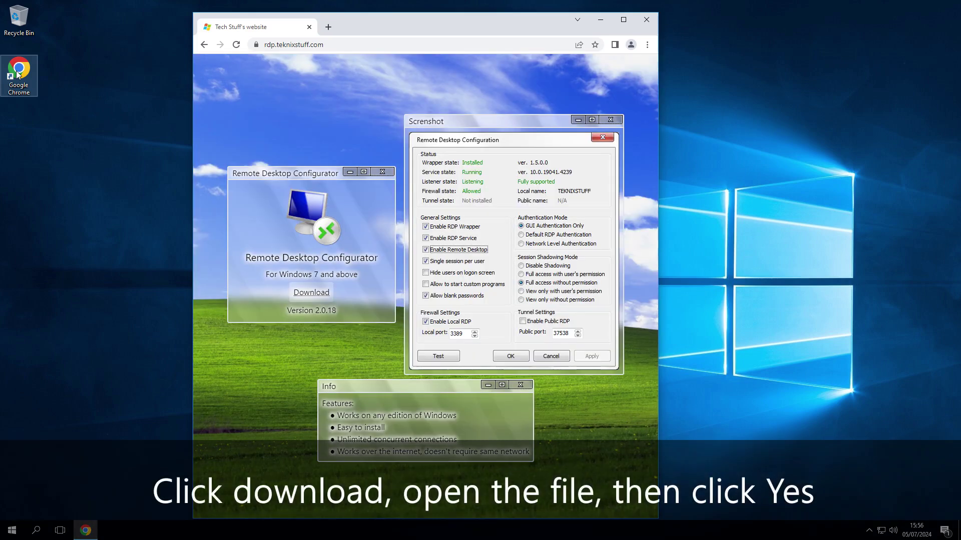
Step: Download the Remote Desktop Configurator, run rdp.exe and allow it to make changes to the device
left_click(315, 295)
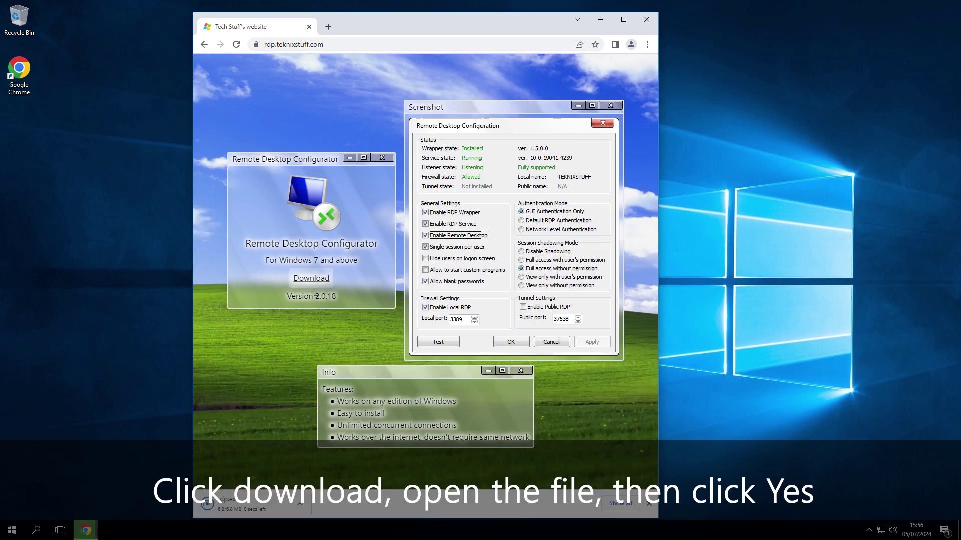
left_click(242, 506)
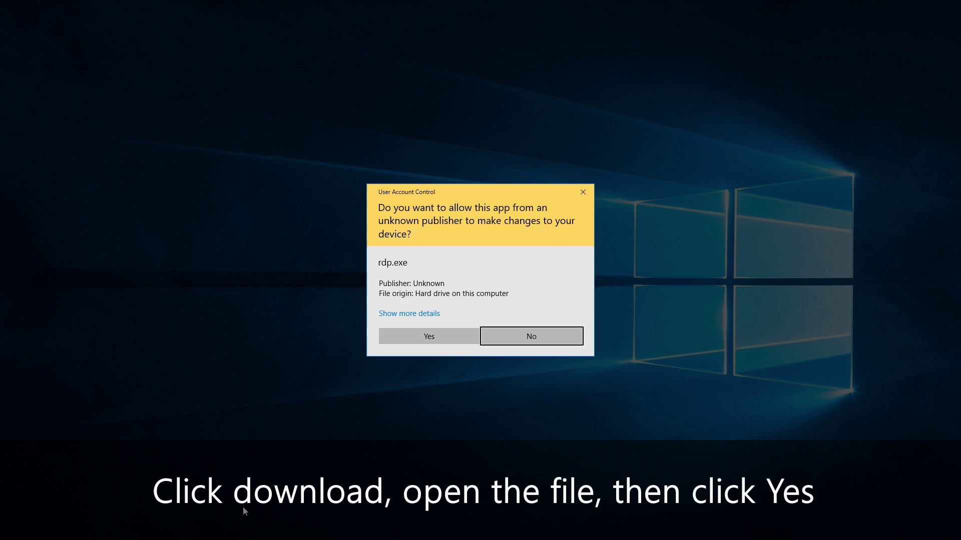
key("alt+y")
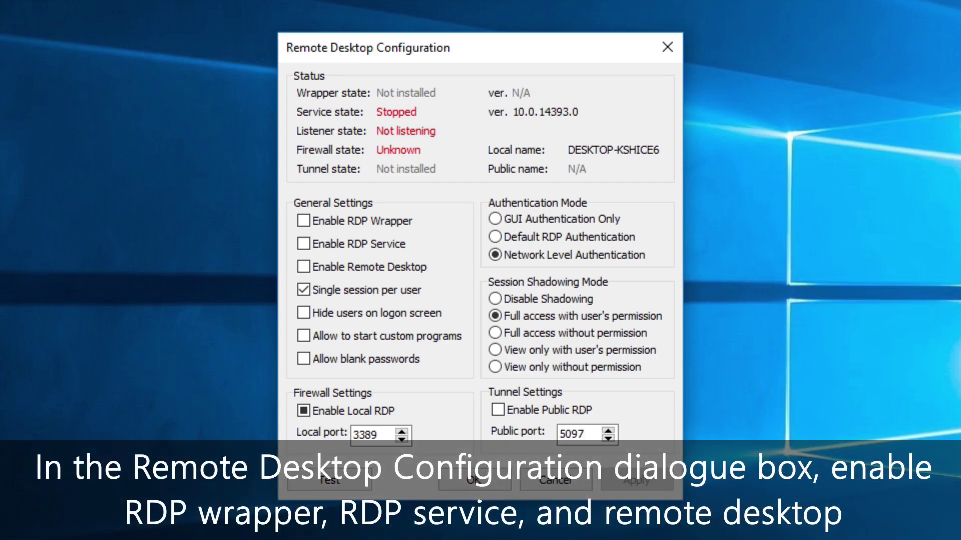
Step: Enable RDP Wrapper, RDP Service and Remote Desktop in the general settings, and apply the changes
left_click(371, 221)
left_click(374, 245)
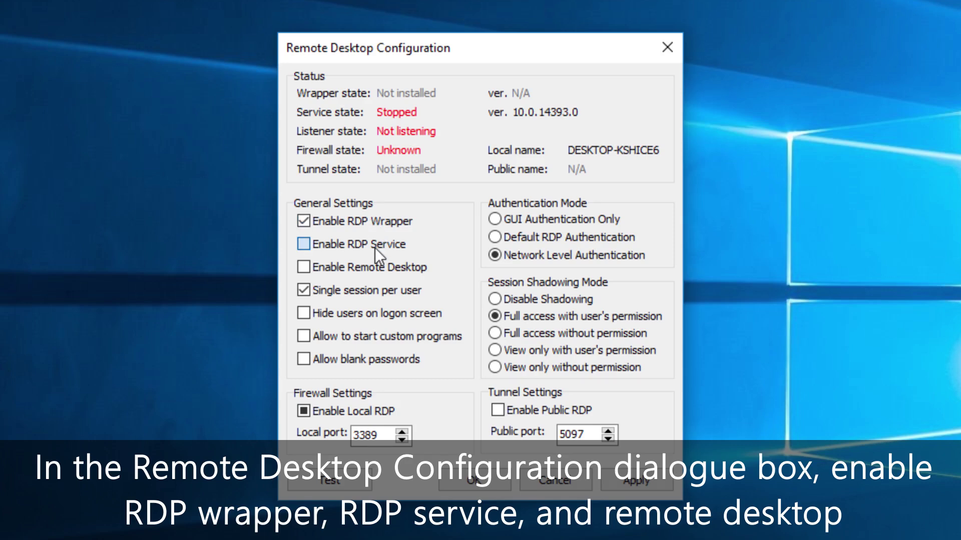
left_click(384, 269)
left_click(628, 483)
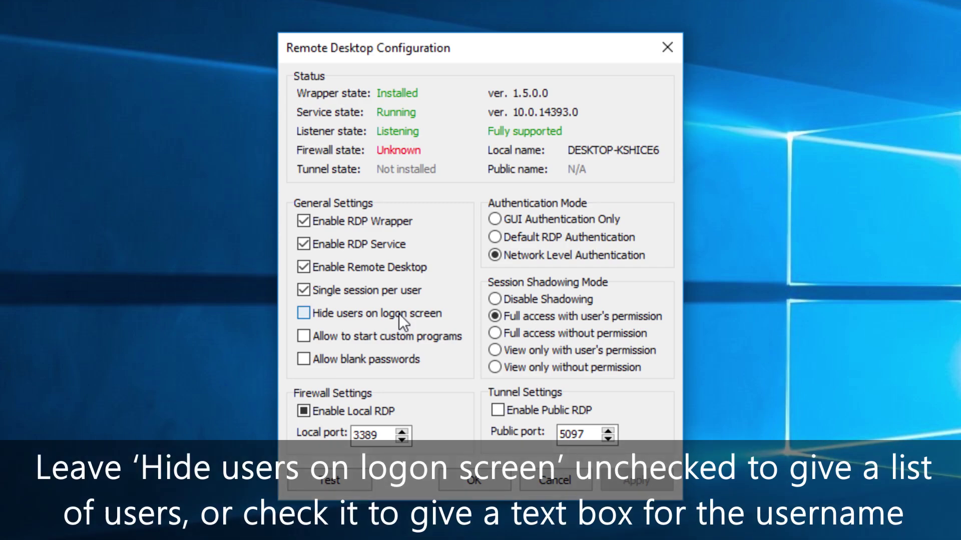
Step: Allow blank passwords in the general settings while keeping the option to hide users on the logon screen off
left_click(400, 320)
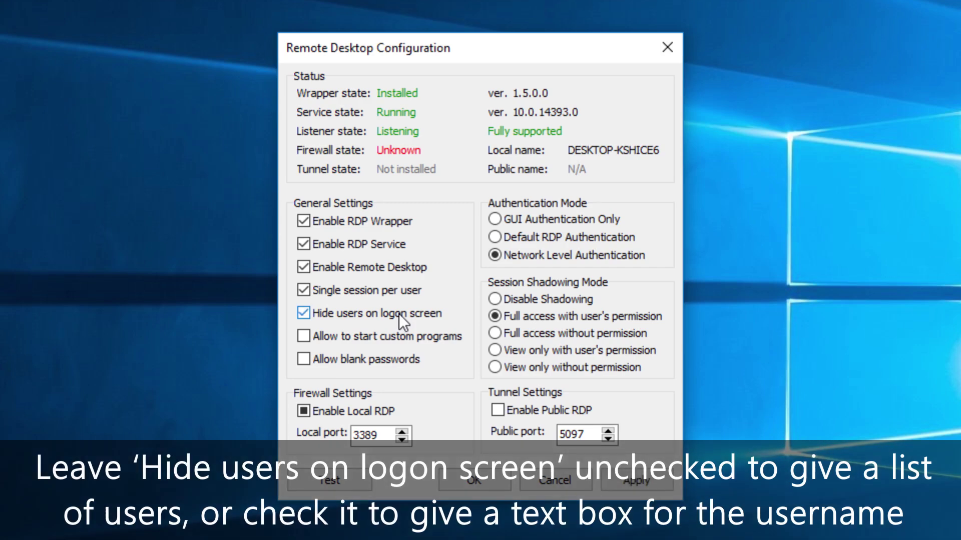
left_click(398, 314)
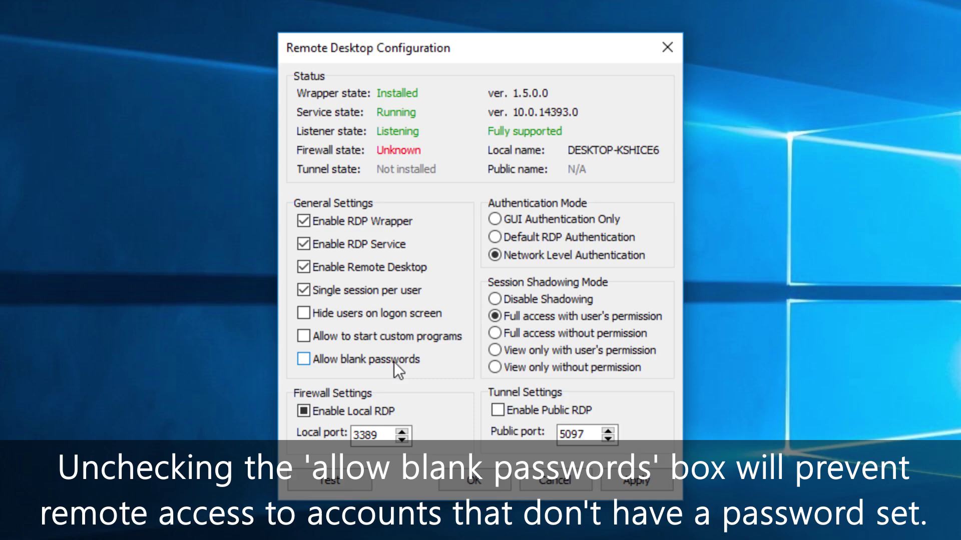
left_click(395, 362)
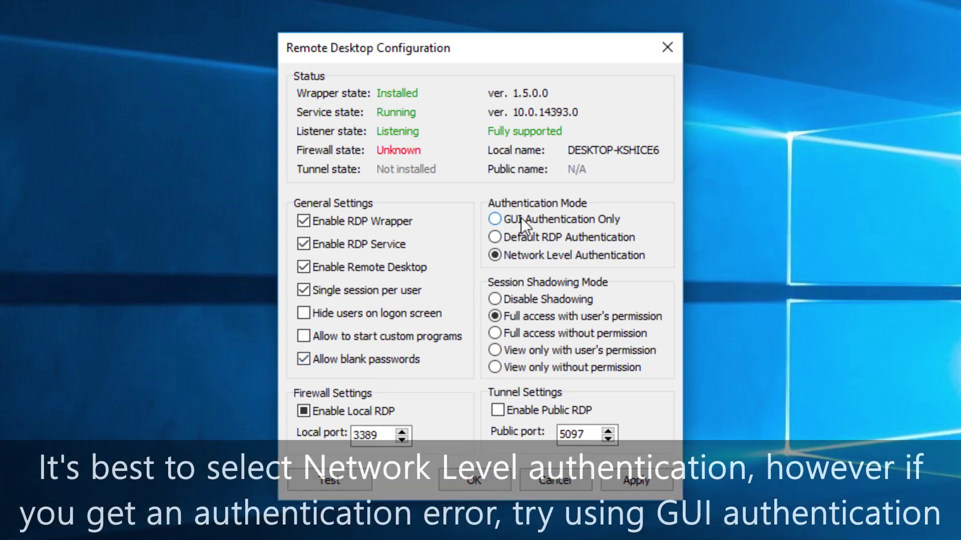
Step: Try the GUI Authentication Only and Default RDP Authentication modes, and return to Network Level Authentication
left_click(549, 220)
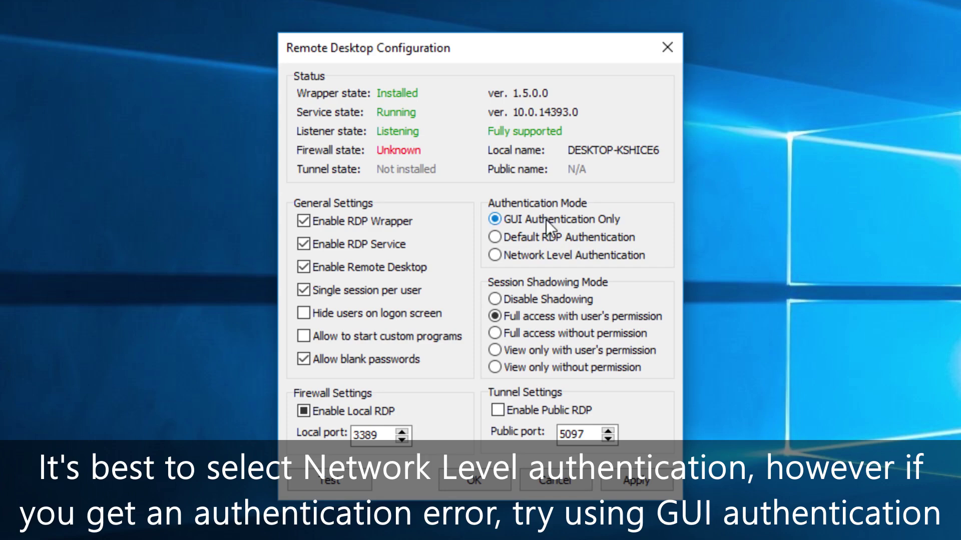
left_click(549, 239)
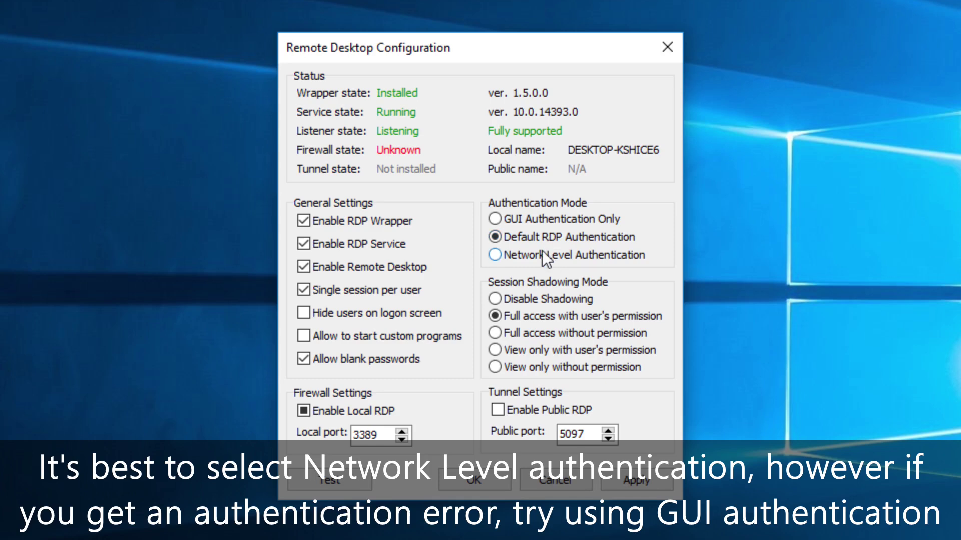
left_click(546, 257)
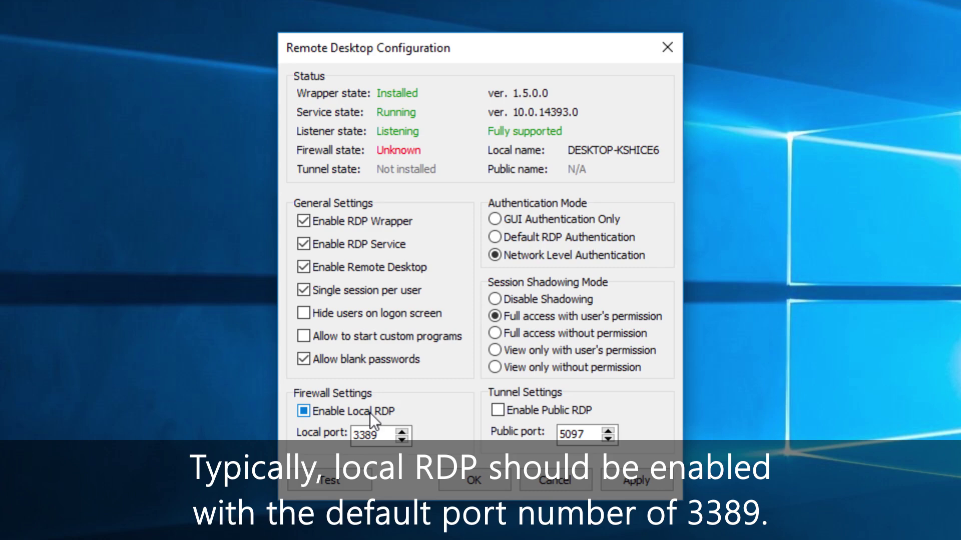
Step: Enable Local RDP in the firewall settings and apply the configuration
left_click(371, 414)
left_click(645, 484)
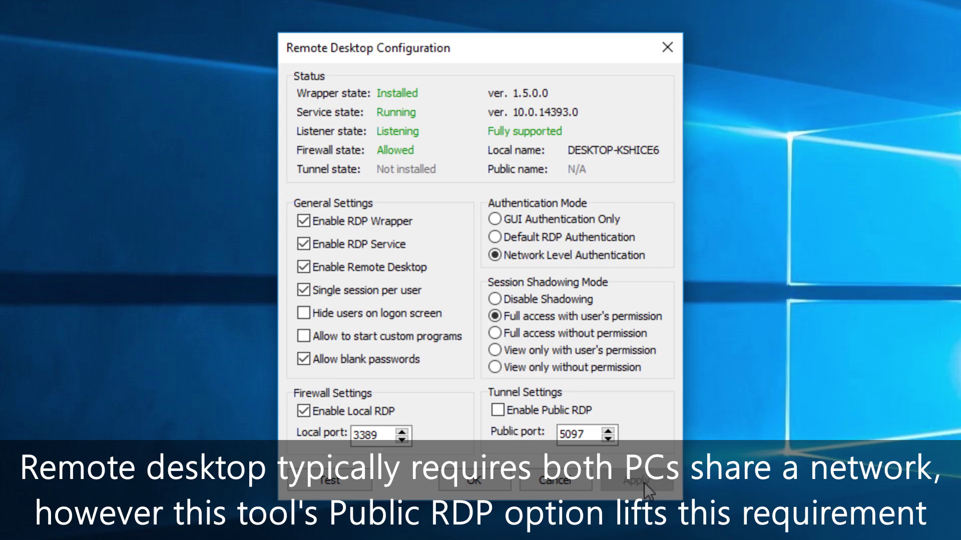
Step: Enable Public RDP in the tunnel settings and apply it, and disable it again, applying that change too
left_click(561, 415)
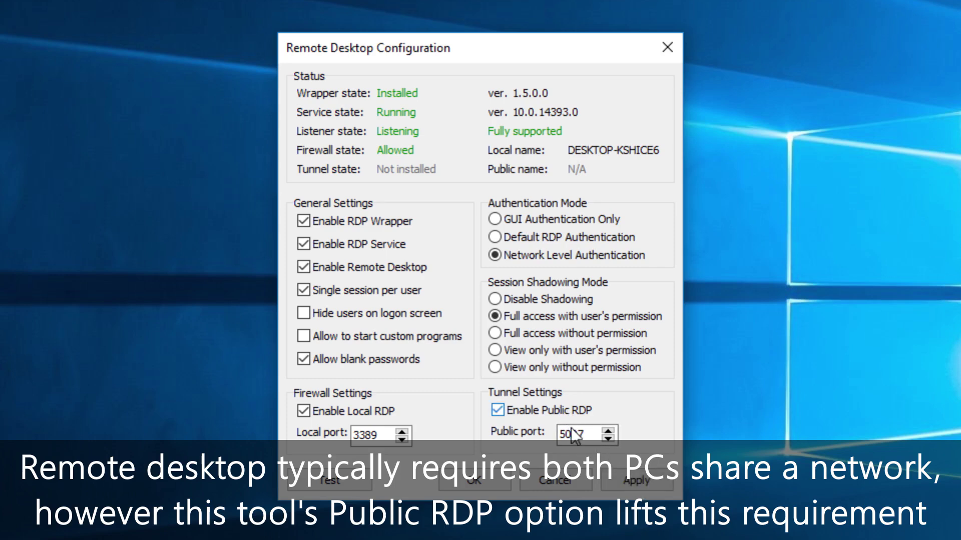
left_click(637, 480)
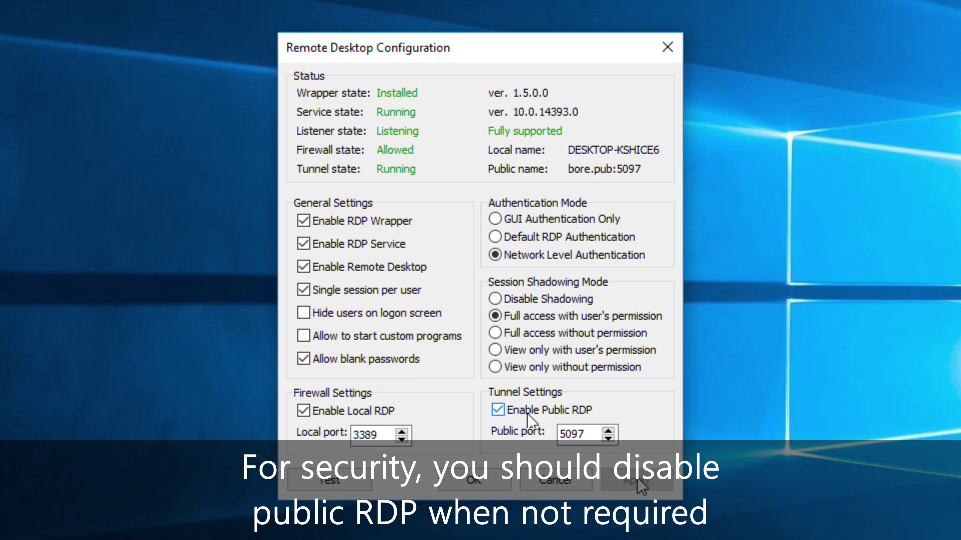
left_click(528, 413)
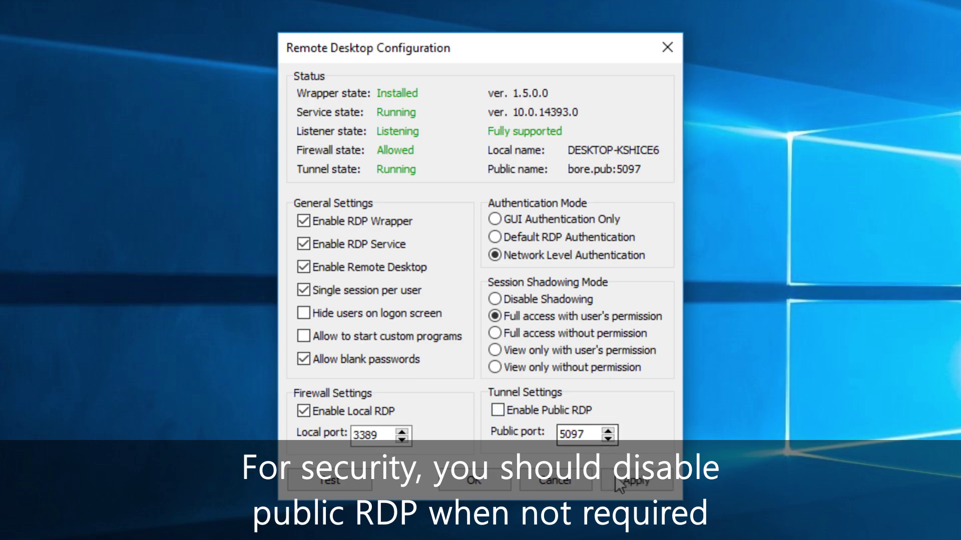
left_click(618, 480)
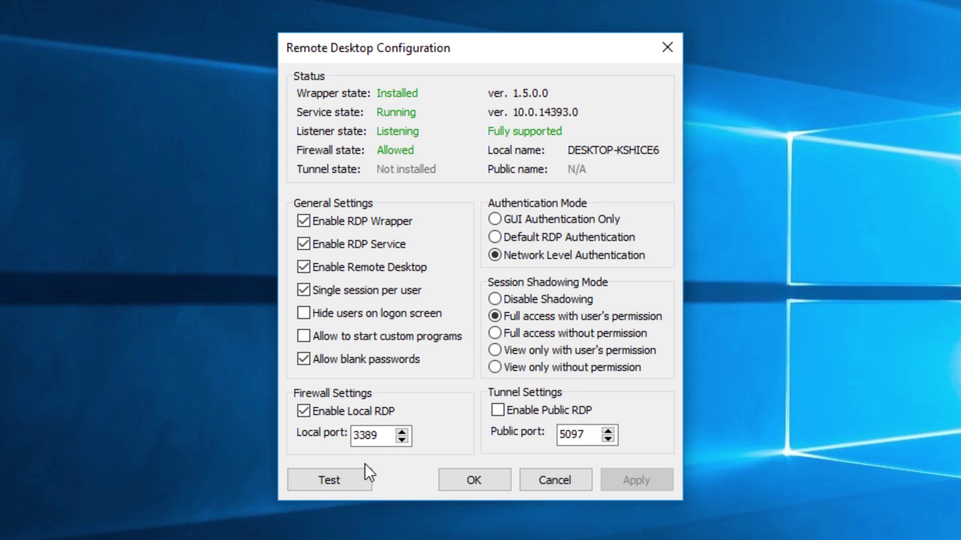
Step: Test the remote desktop connection using the account's username without a password, and connect despite the certificate errors
left_click(358, 477)
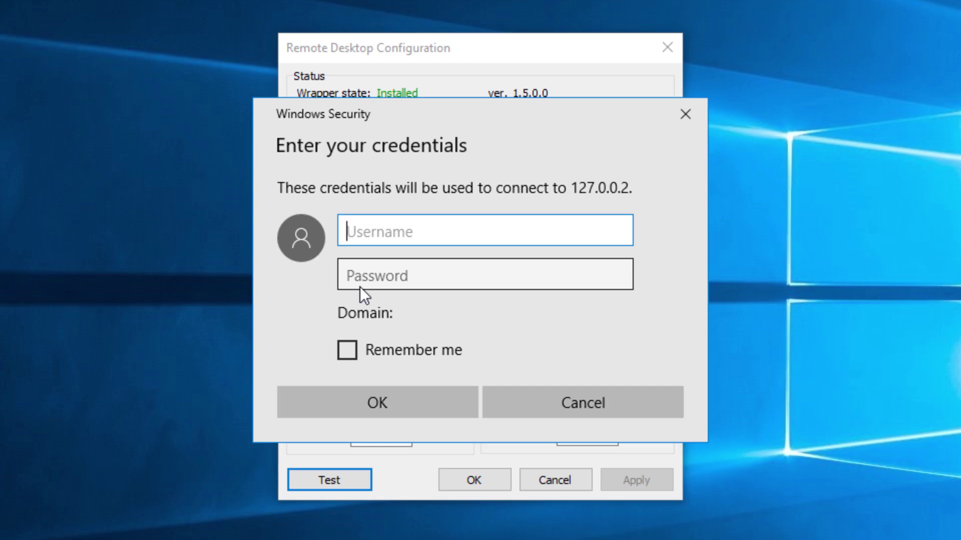
type("Tech Stuff")
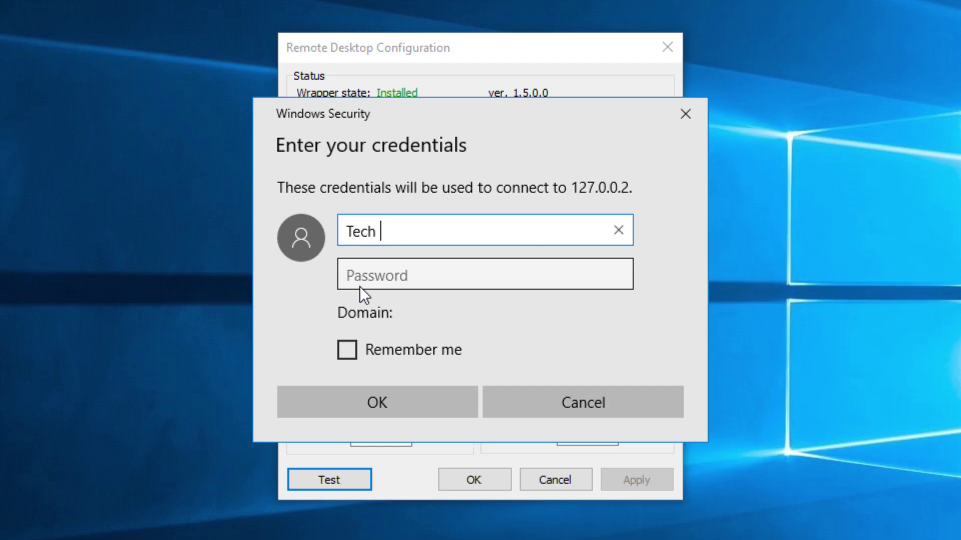
left_click(374, 395)
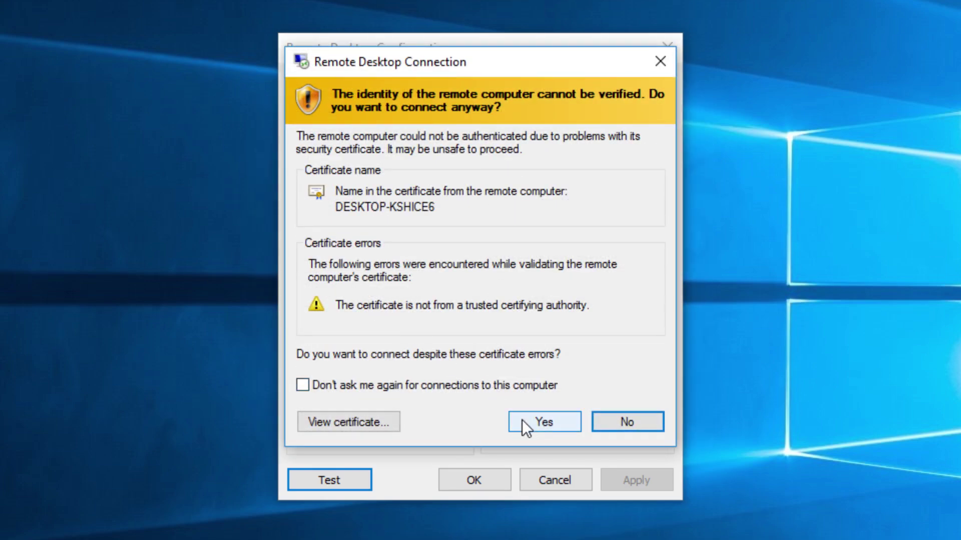
left_click(521, 419)
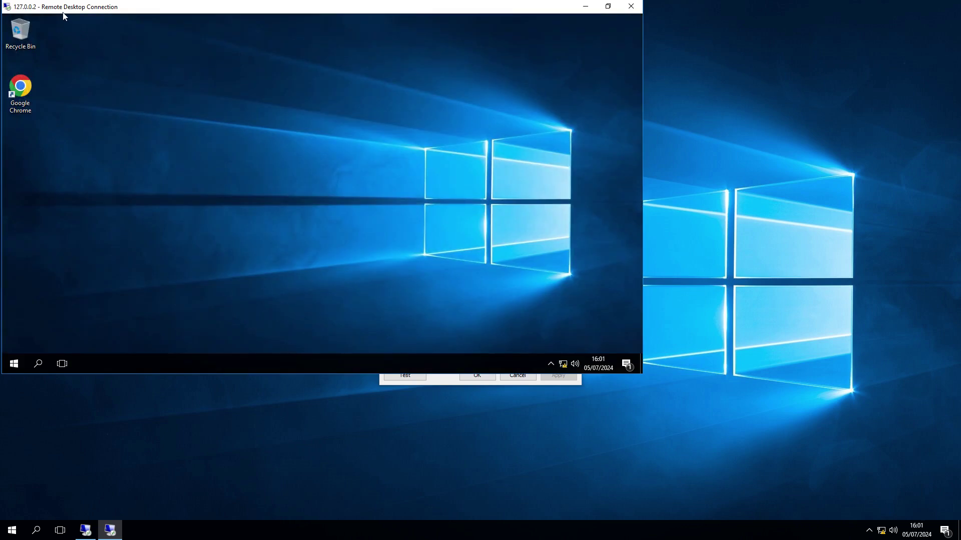
Step: Move and enlarge the test session window to show the whole remote desktop, and sign out of that session
left_click_drag(63, 13, 258, 82)
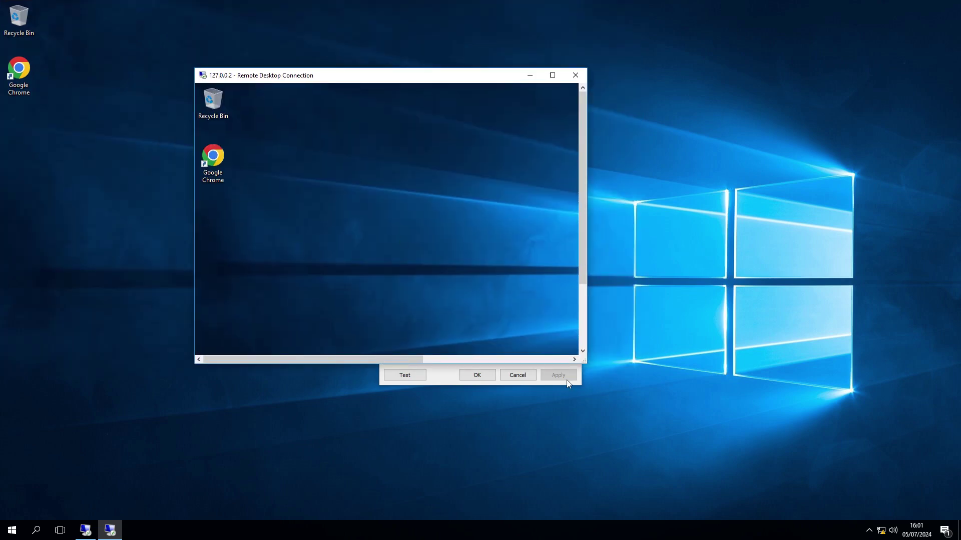
left_click_drag(582, 359, 890, 491)
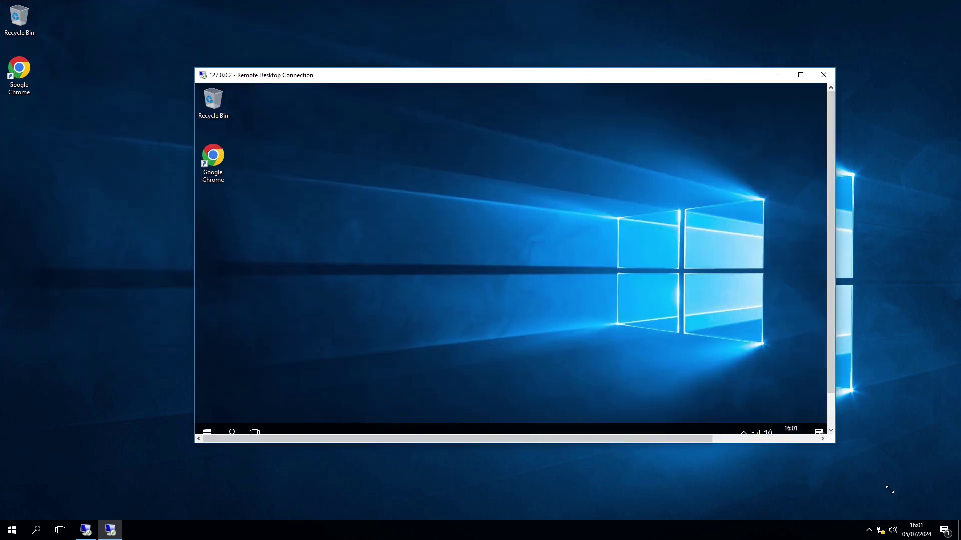
left_click(207, 435)
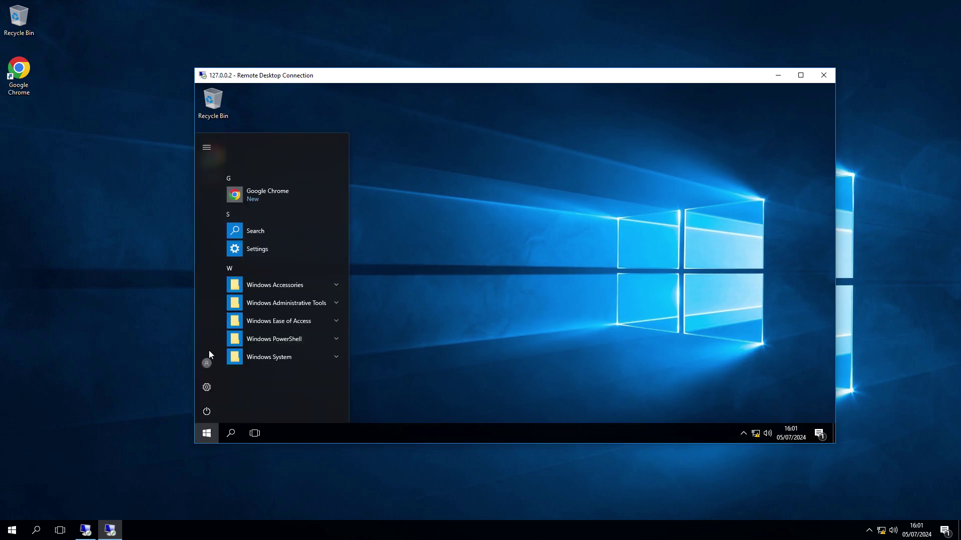
left_click(209, 353)
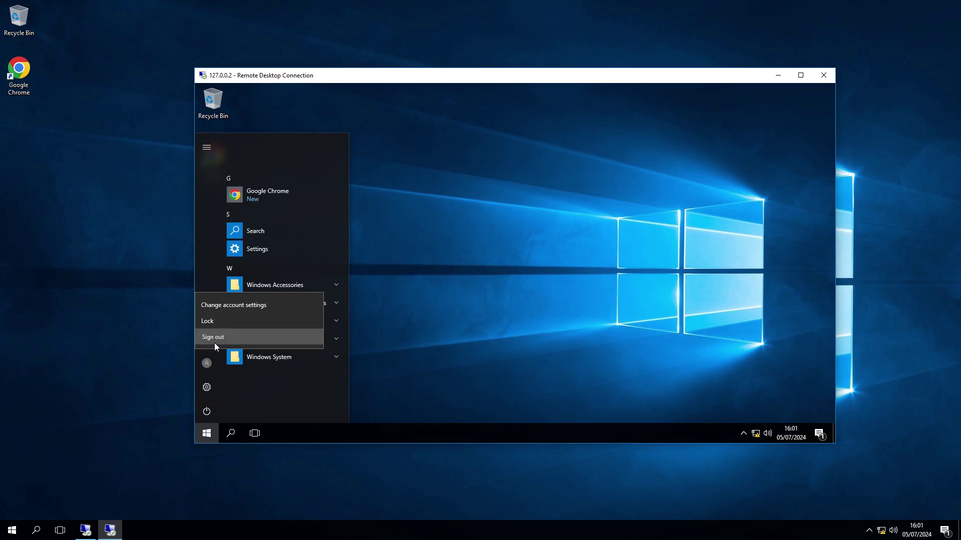
left_click(214, 343)
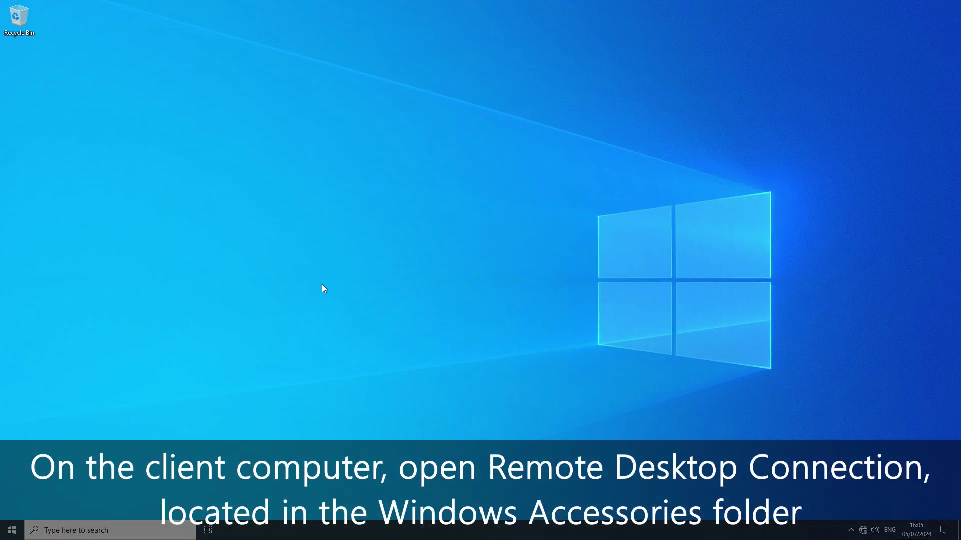
Step: On the client computer, open Remote Desktop Connection from the Windows Accessories folder
key("super")
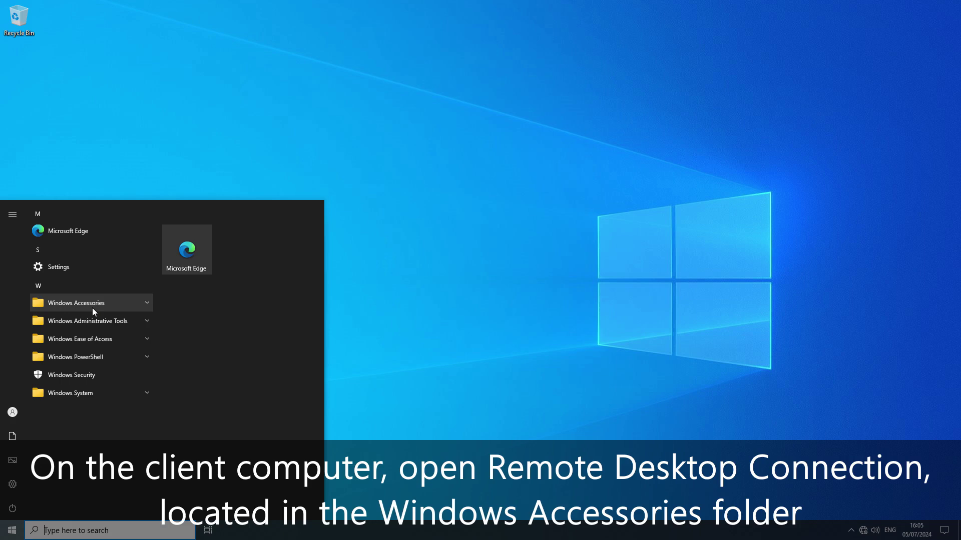
left_click(92, 308)
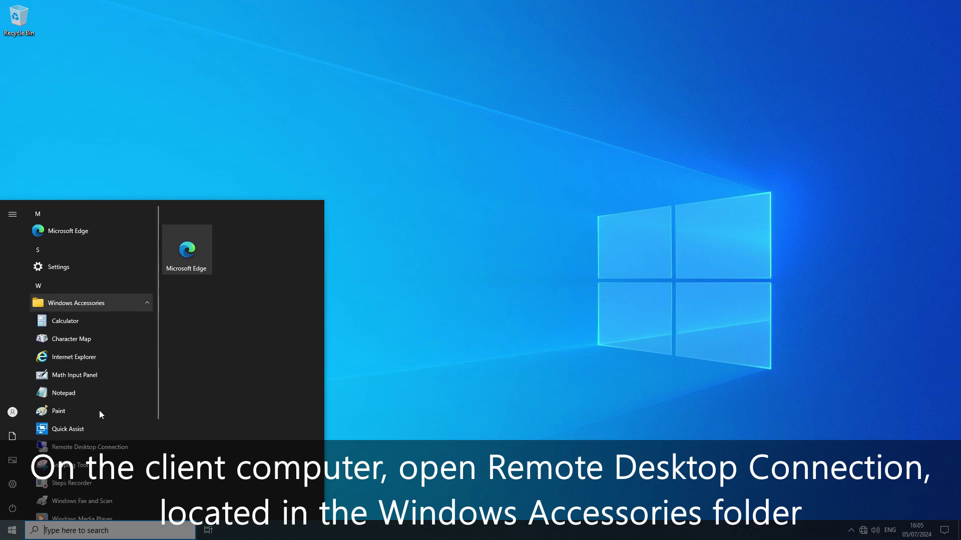
left_click(113, 447)
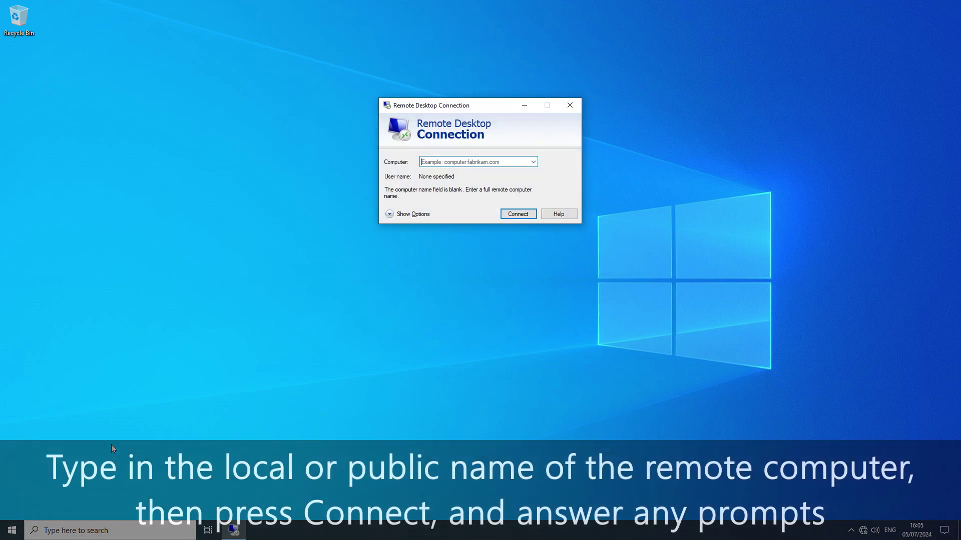
Step: Connect to the computer DESKTOP-SCHICE6 despite its unverified identity, and sign in to the user account there
type("DESKTOP")
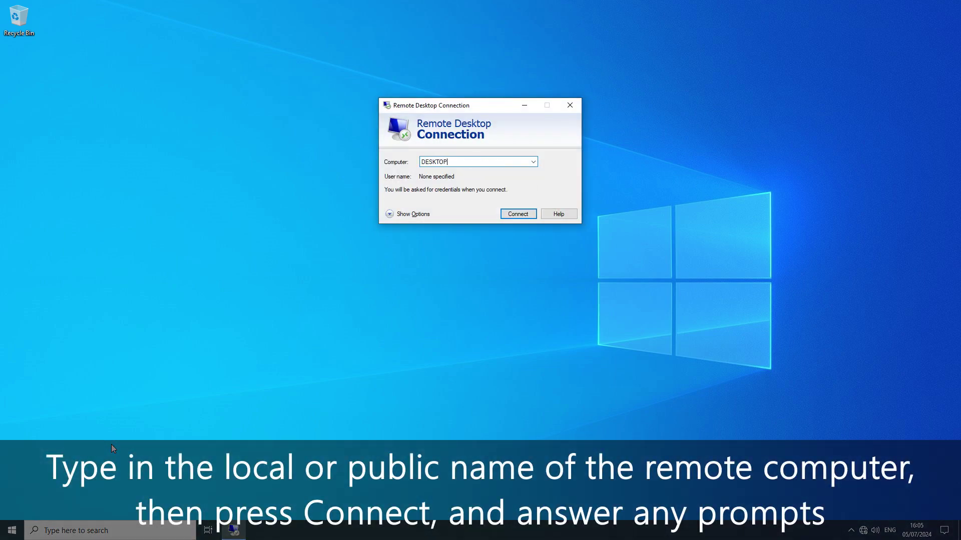
type("-SCHICE6")
left_click(515, 214)
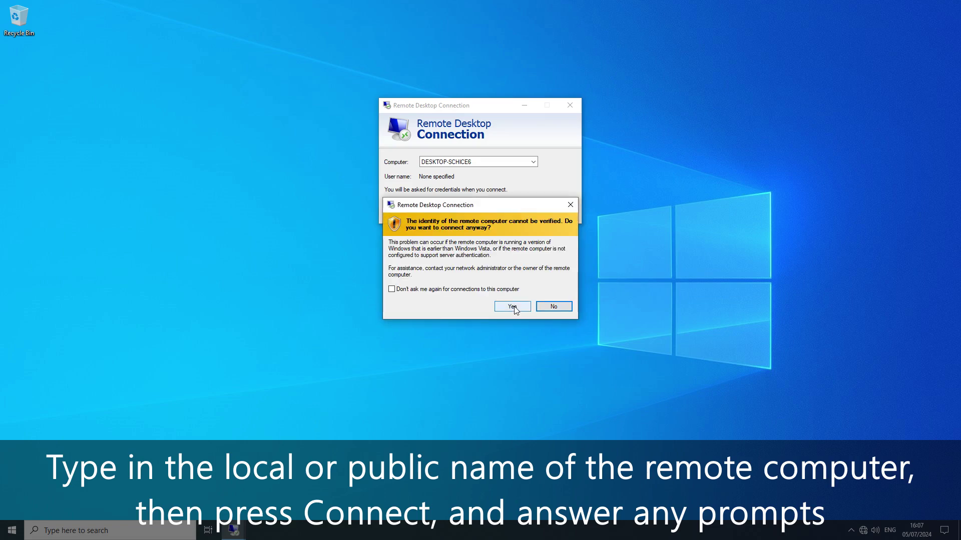
left_click(512, 307)
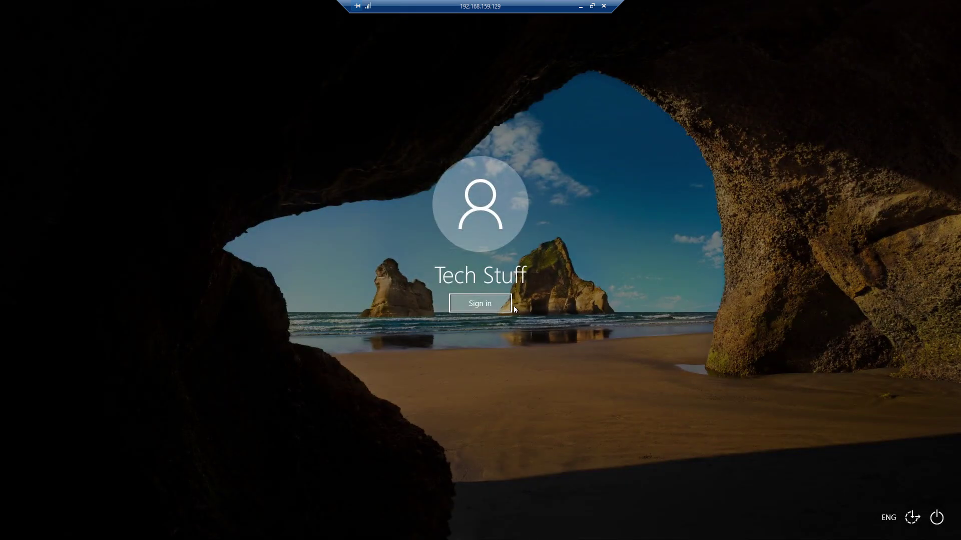
left_click(502, 304)
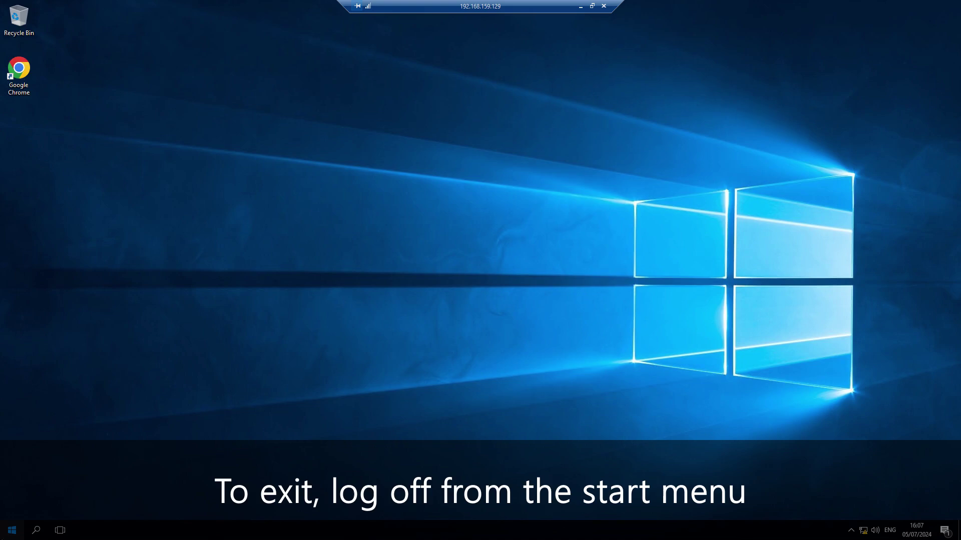
Step: Sign out of the full-screen remote session
left_click(12, 530)
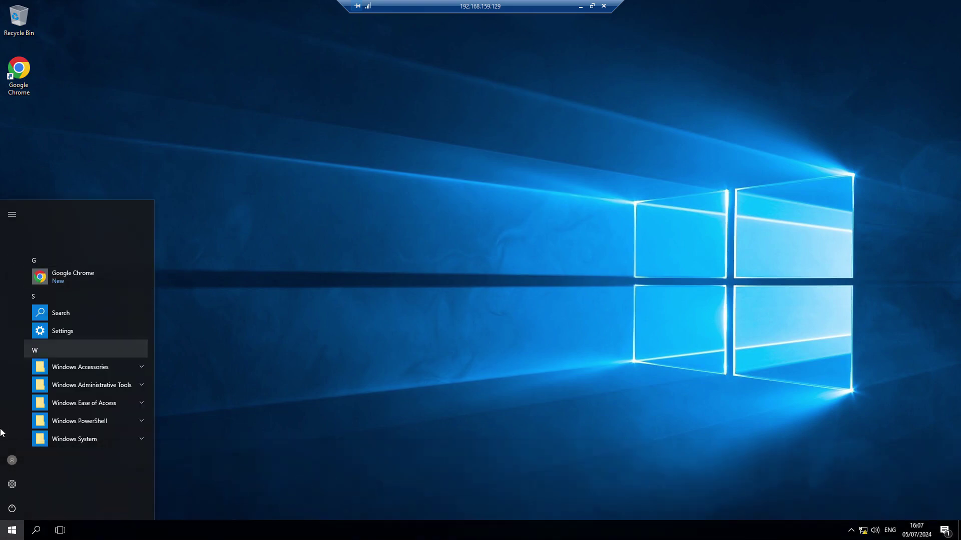
left_click(4, 460)
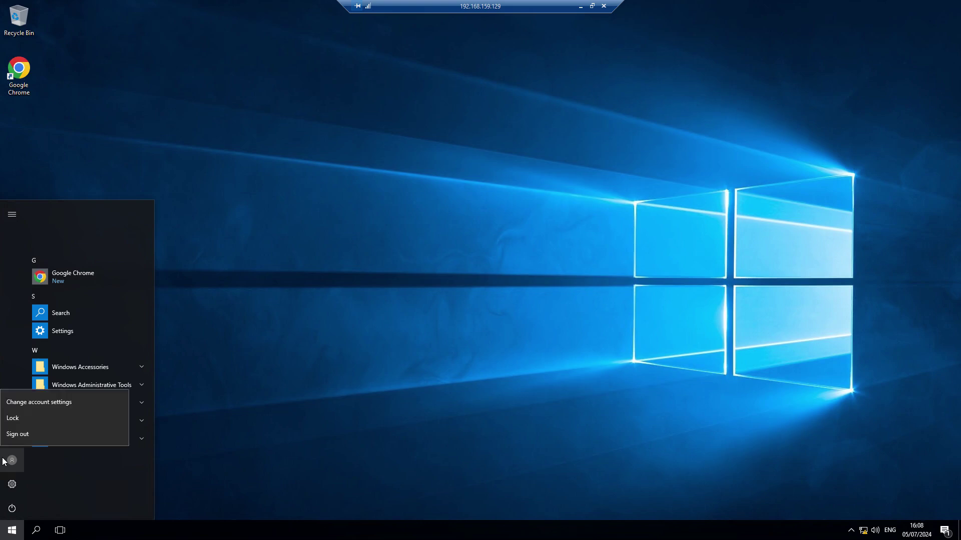
left_click(20, 435)
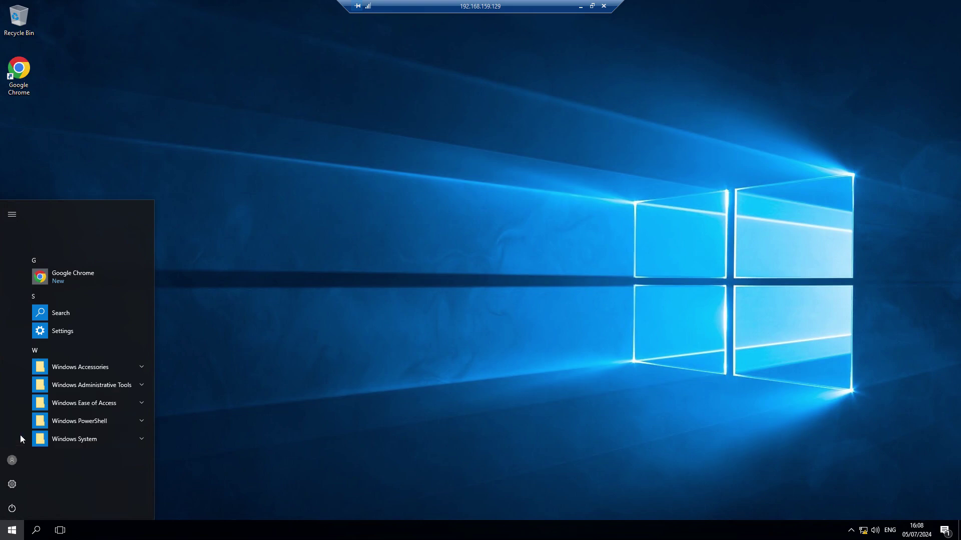